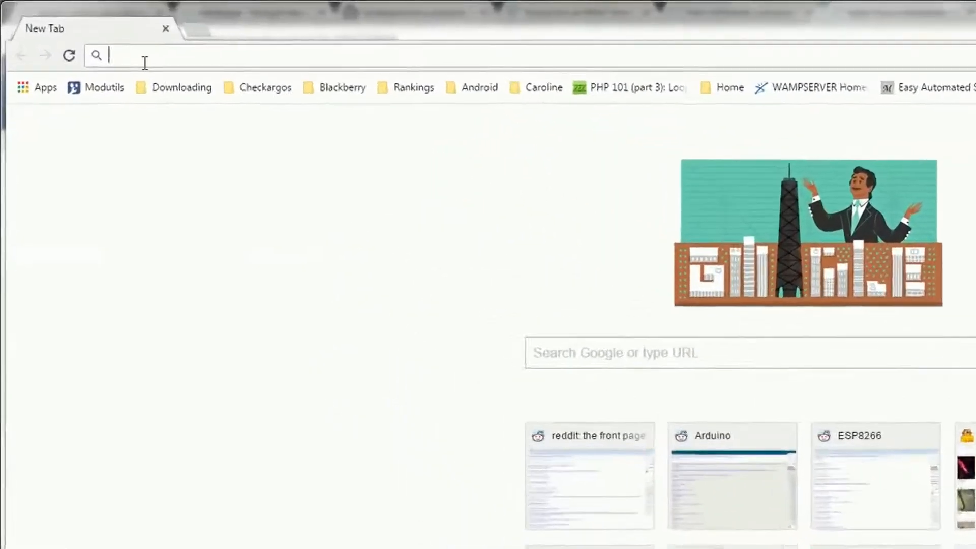
type("192.168.1")
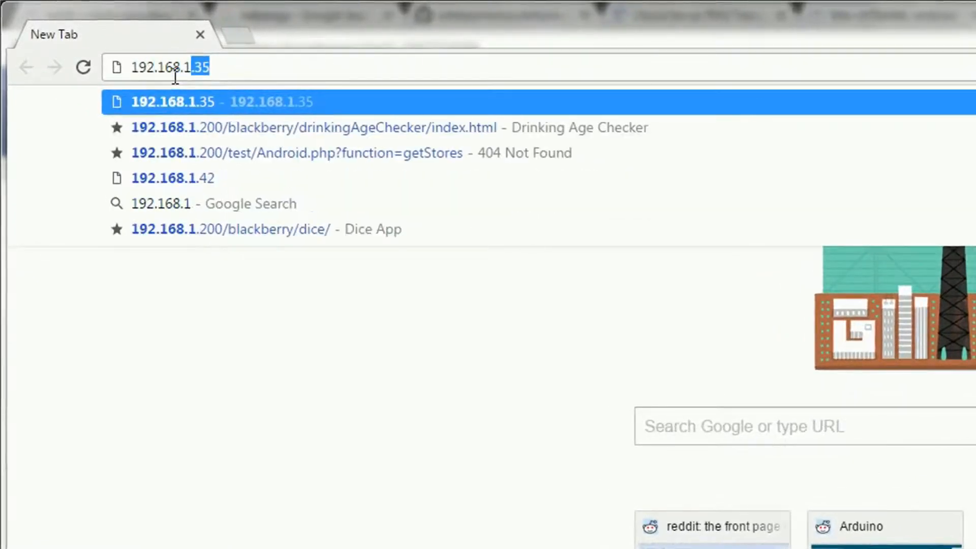
type(".42")
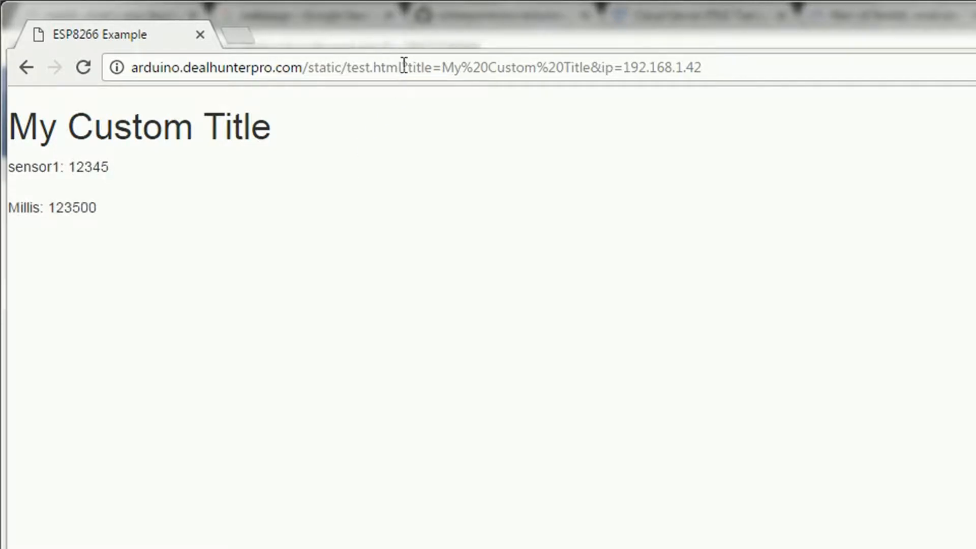
Replace the title parameter value in the redirected address with Hello and reload the page
left_click_drag(408, 69, 589, 72)
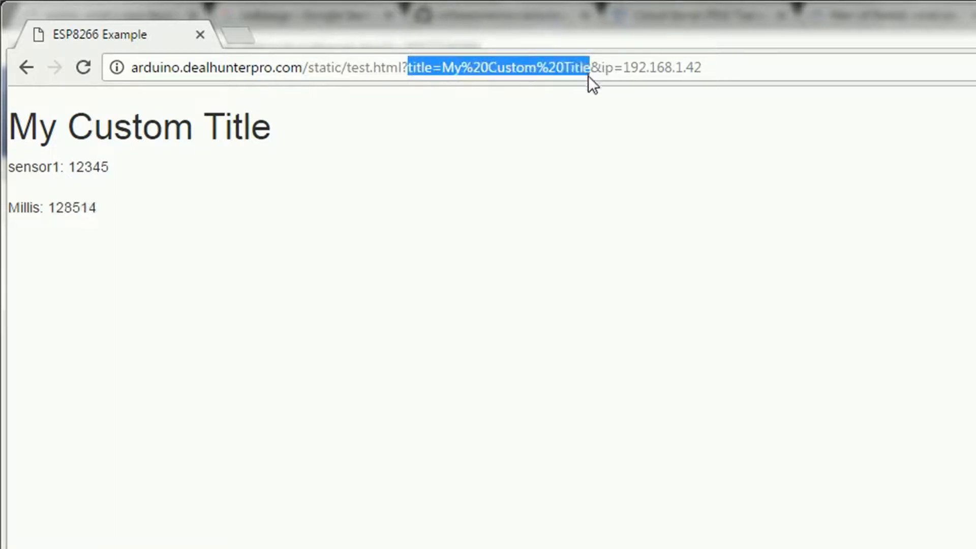
left_click(584, 73)
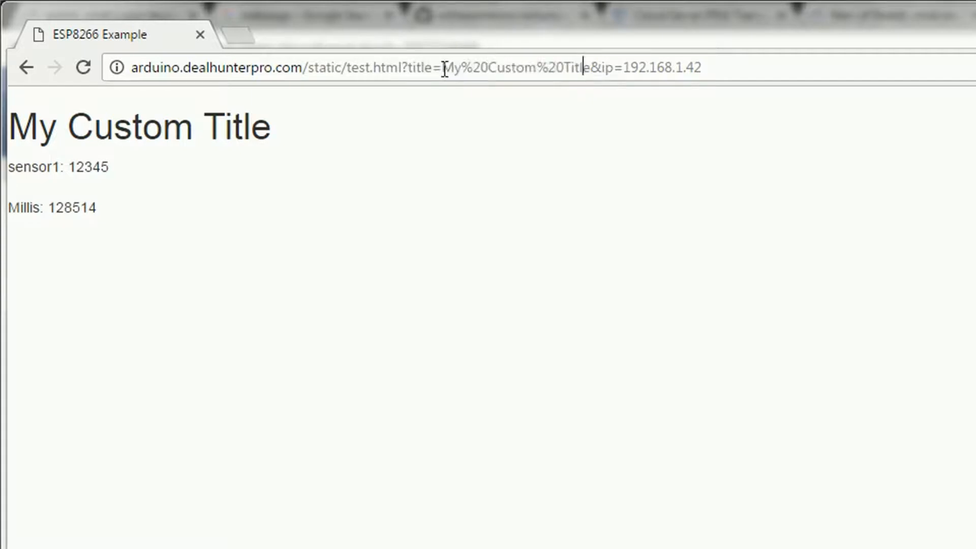
left_click_drag(443, 70, 590, 69)
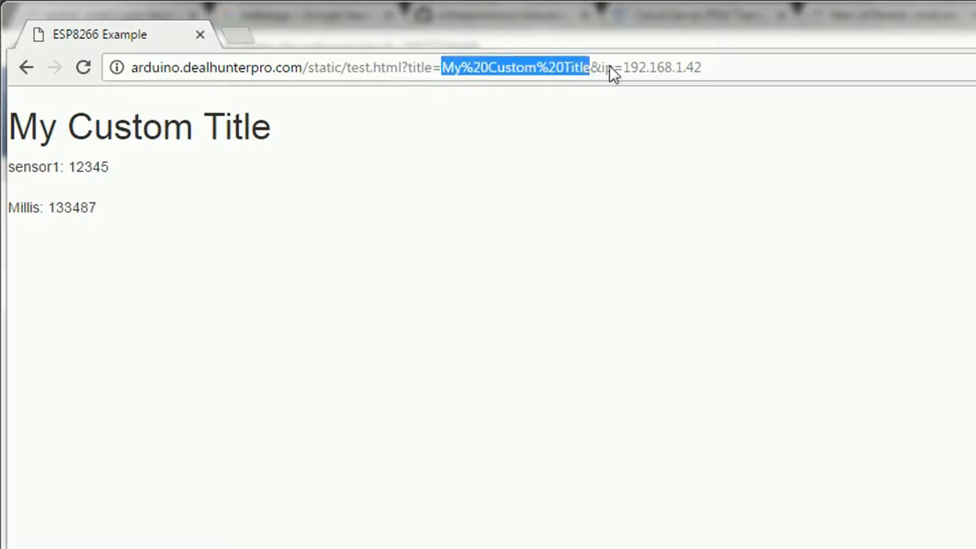
type("Hello")
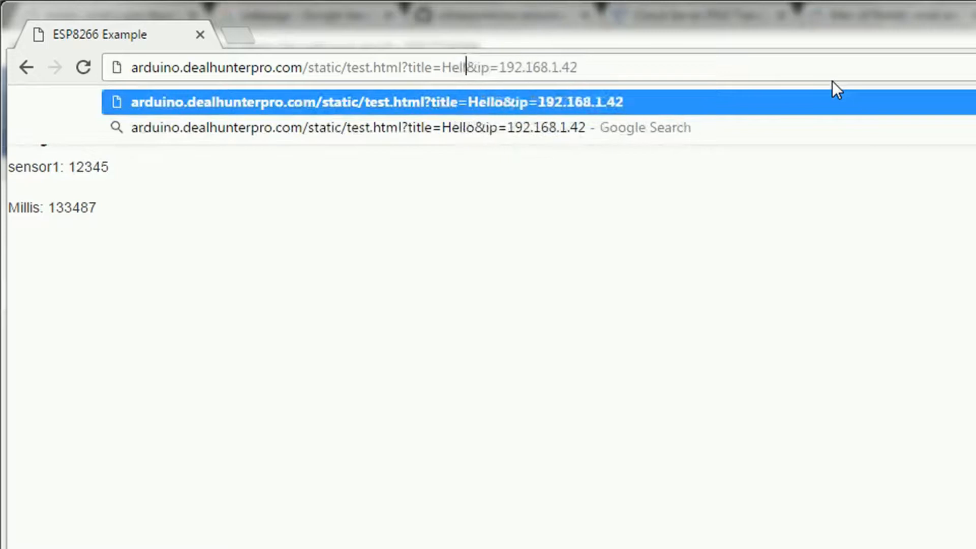
key("Return")
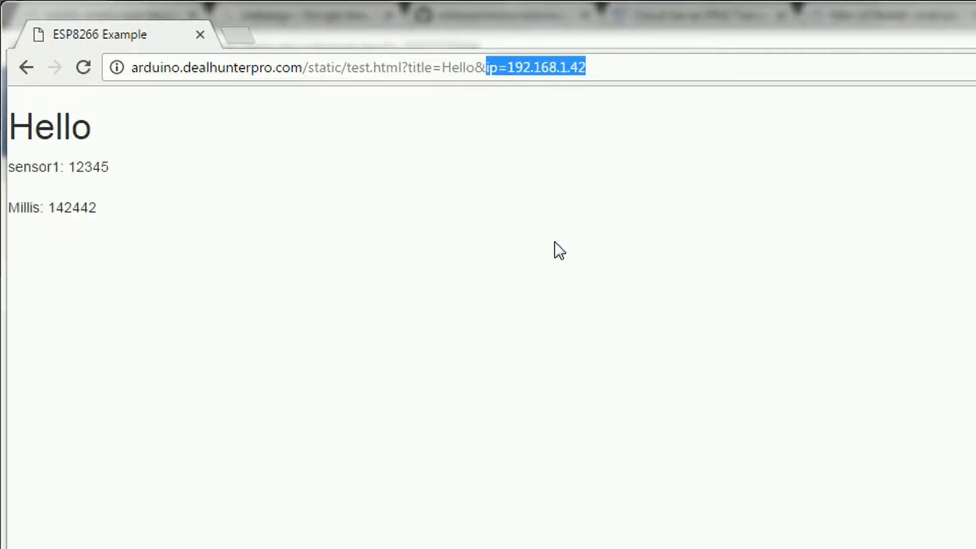
Load the copied redirect address in a second tab with test.html changed to testV2.html
left_click(552, 288)
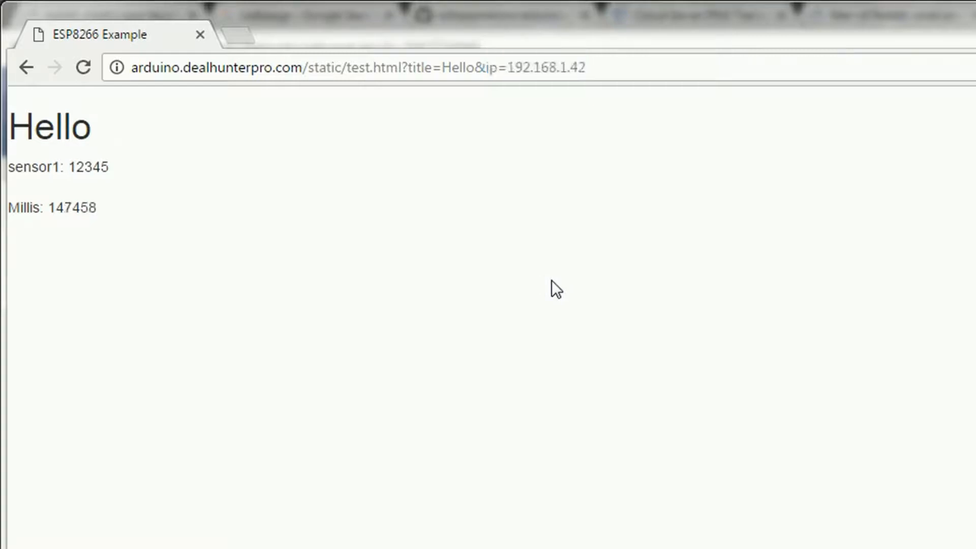
key("ctrl+l")
key("ctrl+c")
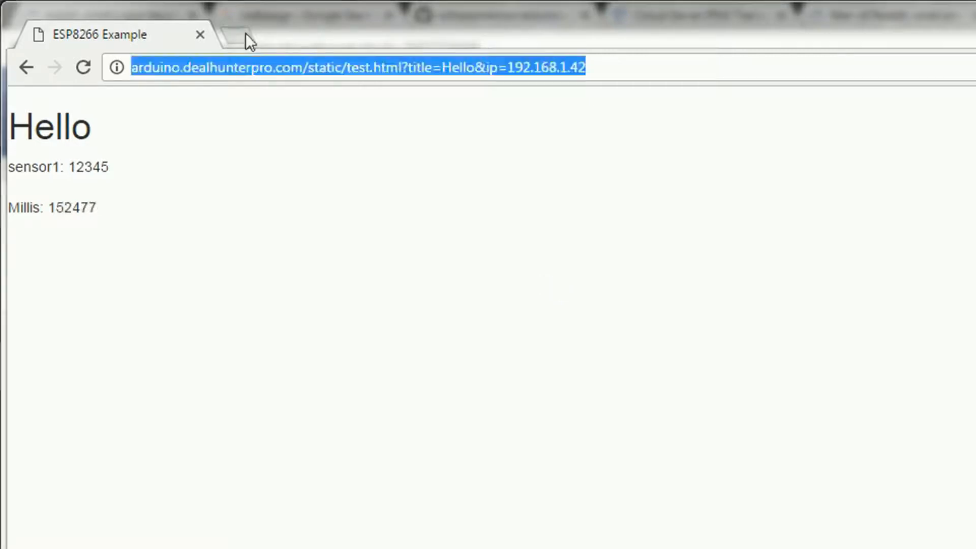
left_click(238, 36)
key("ctrl+v")
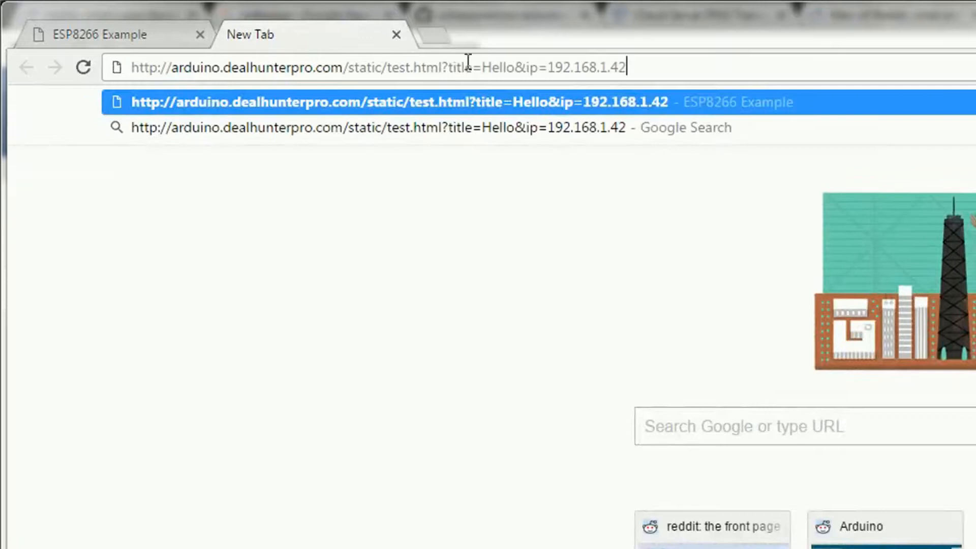
left_click(405, 67)
type("V2")
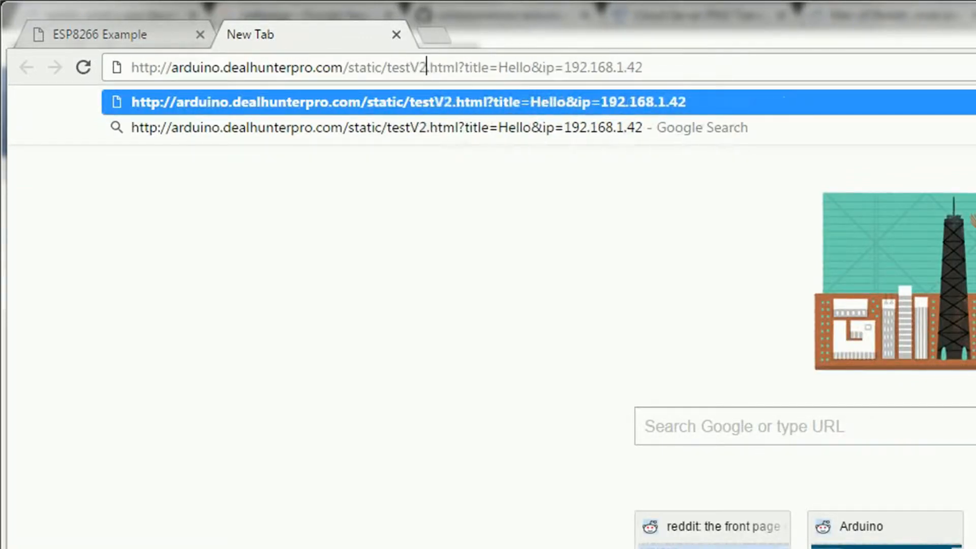
key("Return")
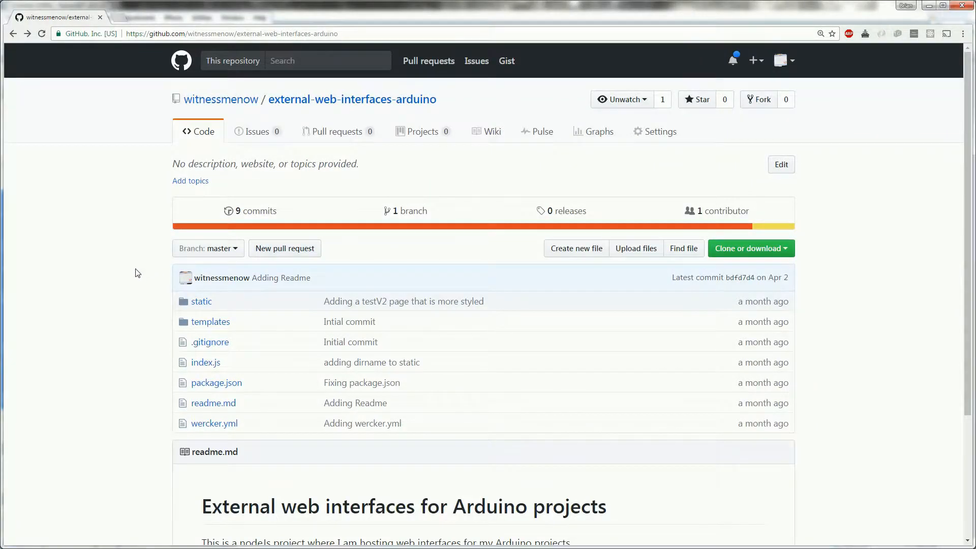
scroll(136, 274, "down", 3)
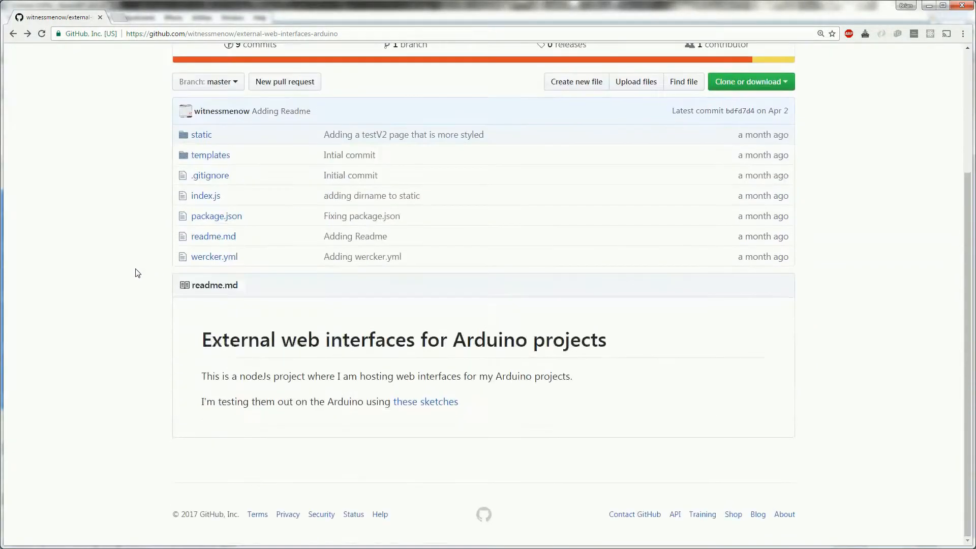
scroll(120, 284, "up", 3)
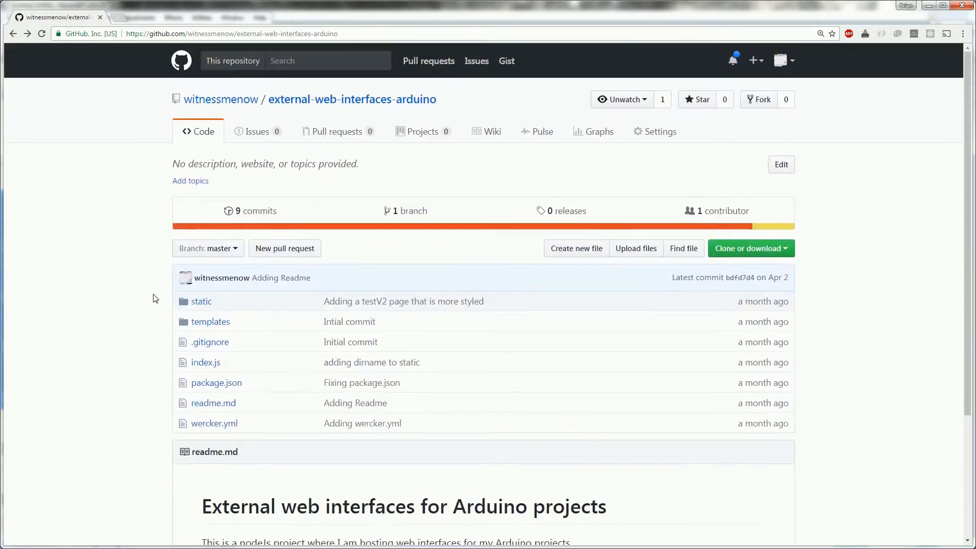
Open the static folder of the external-web-interfaces-arduino repository
left_click(202, 303)
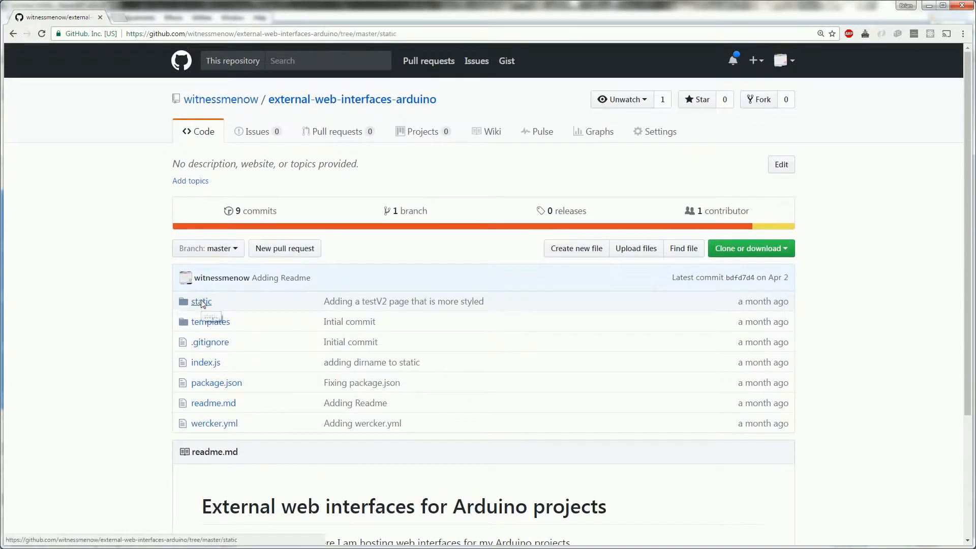